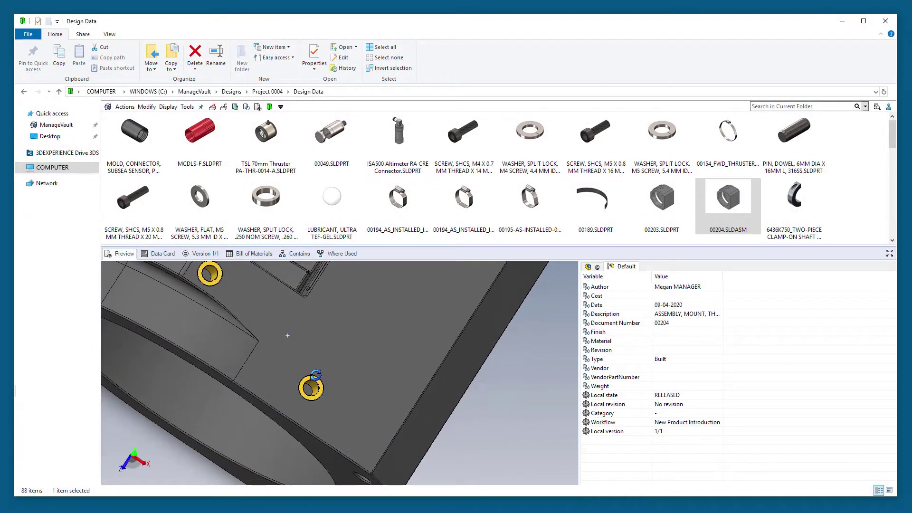
Rotate the 00204.SLDASM preview model to view it from another angle.
drag(316, 375, 294, 344)
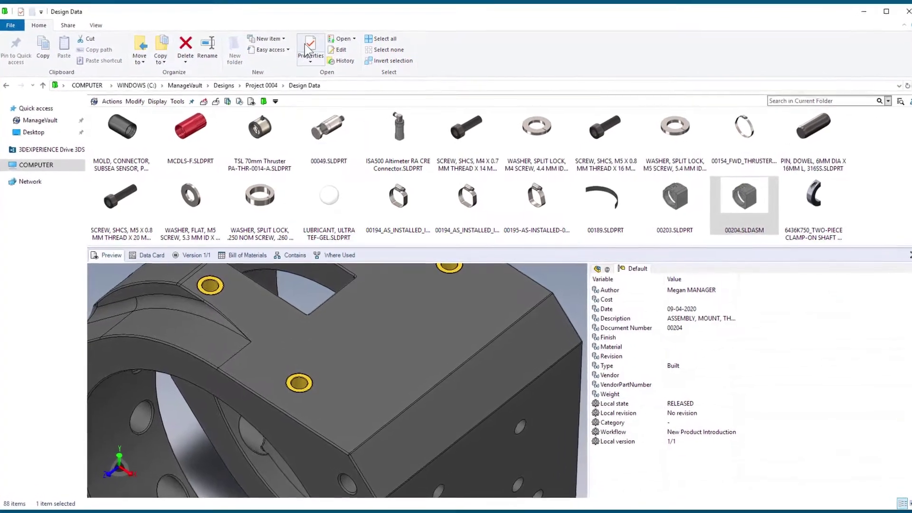
Check assembly 00204's File Data Card in Properties, then switch the file list to Details view.
click(309, 46)
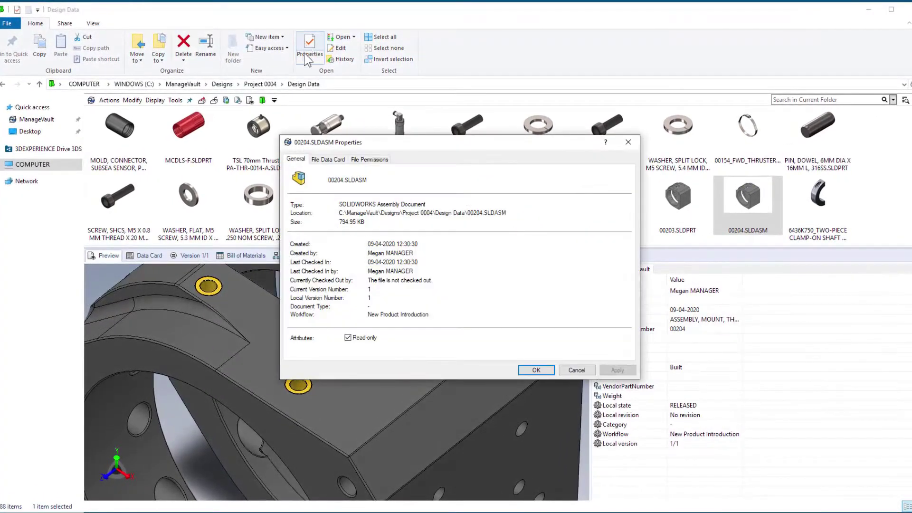
click(328, 159)
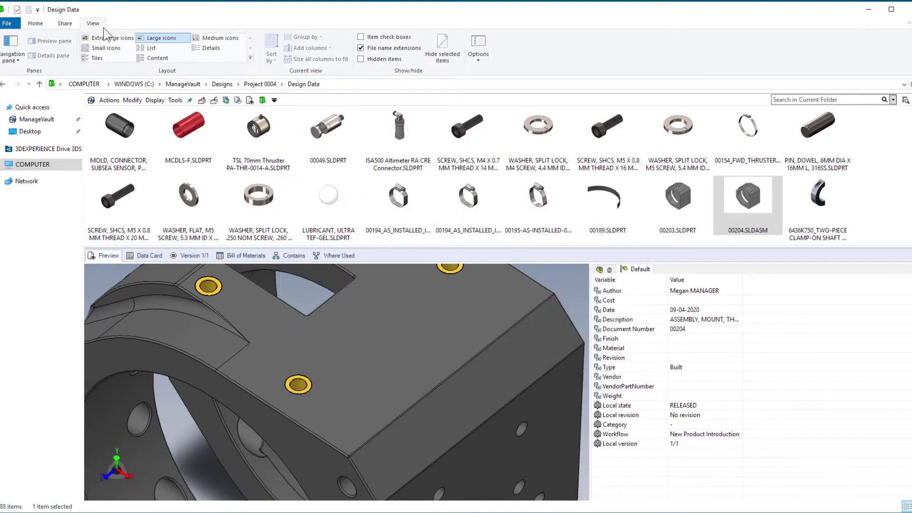
scroll(456, 179, down, 3)
scroll(456, 178, down, 3)
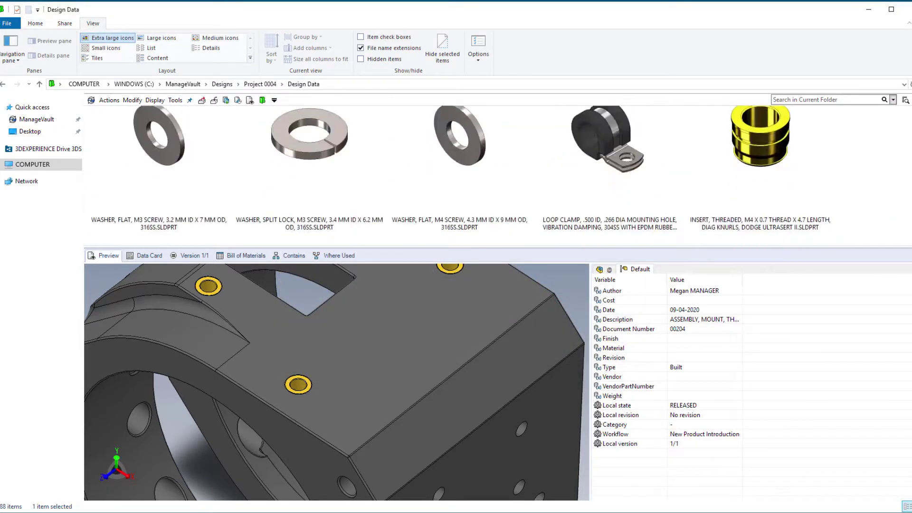
scroll(456, 178, down, 3)
scroll(456, 178, down, 3)
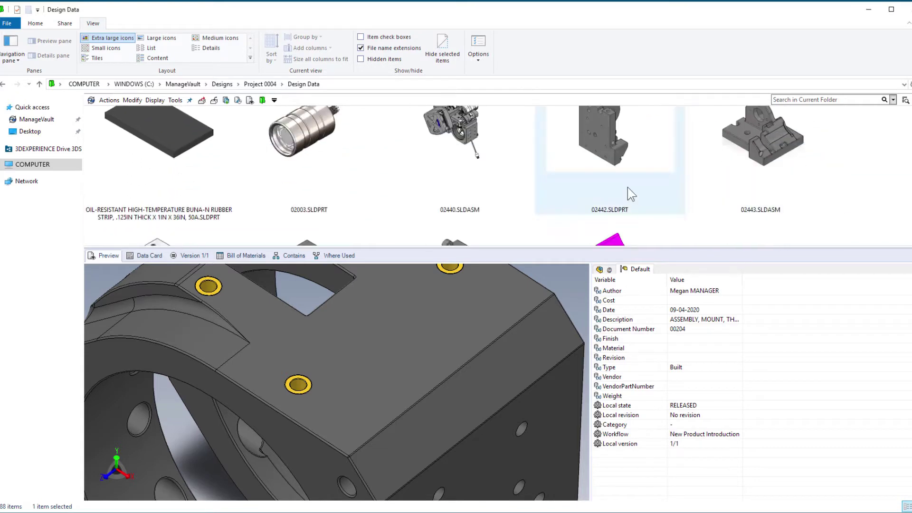
click(211, 48)
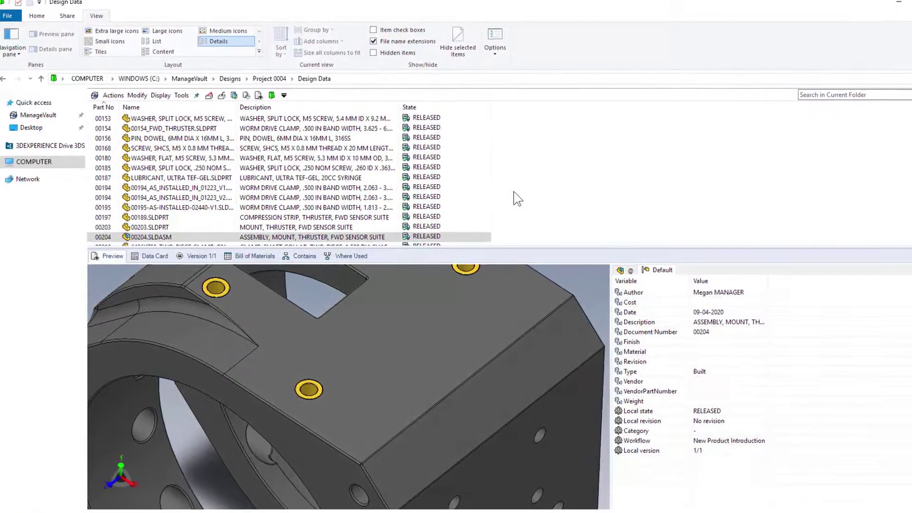
scroll(514, 191, down, 5)
scroll(527, 190, down, 5)
scroll(541, 189, down, 2)
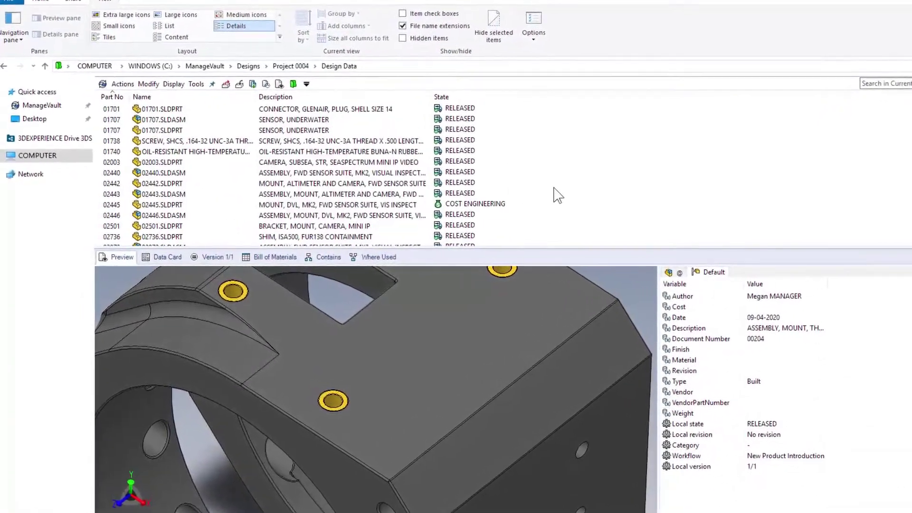
Select part 02445 and sort the file list by State in reverse order.
click(498, 204)
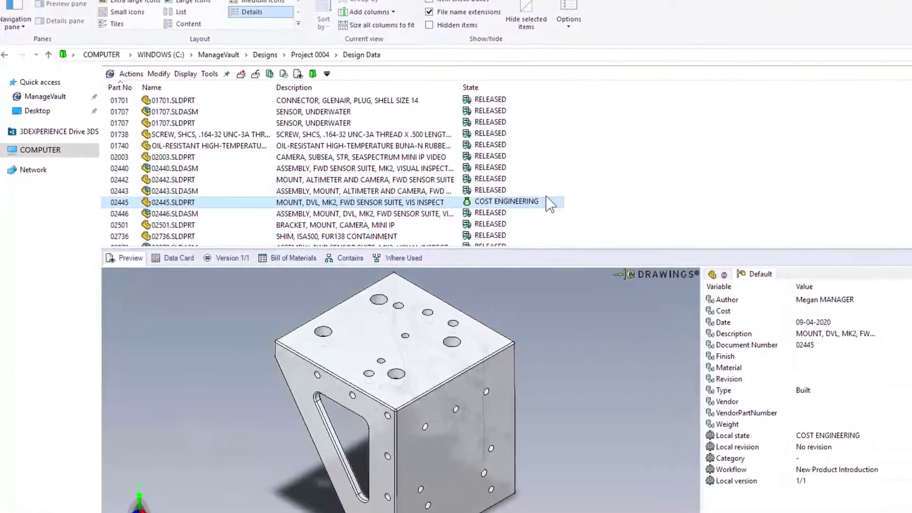
click(565, 89)
click(565, 90)
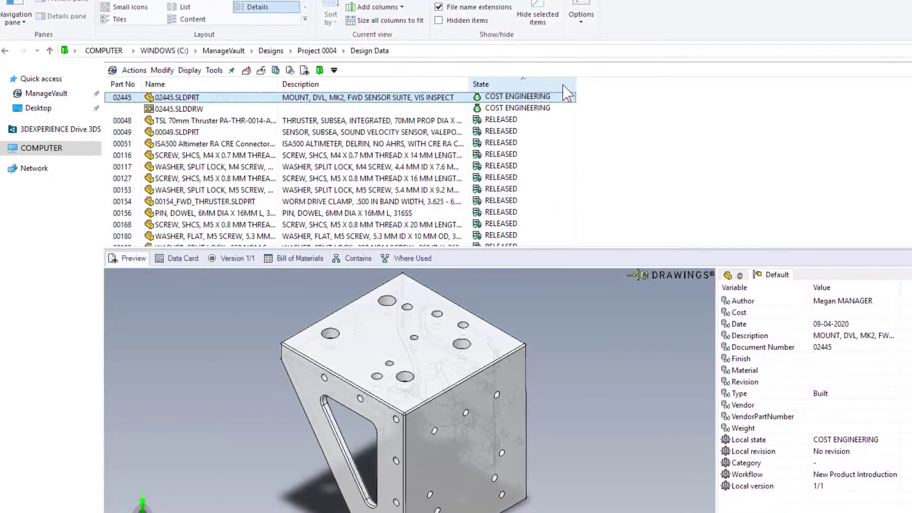
Try the INTERMEDIATE and ADVANCED column sets, then return to BEGINNER.
right_click(570, 93)
mouse_move(606, 110)
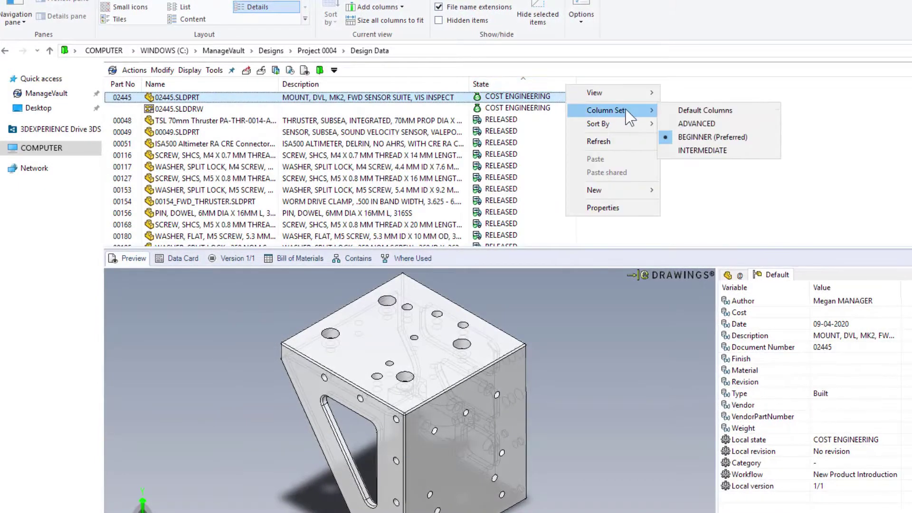
click(702, 151)
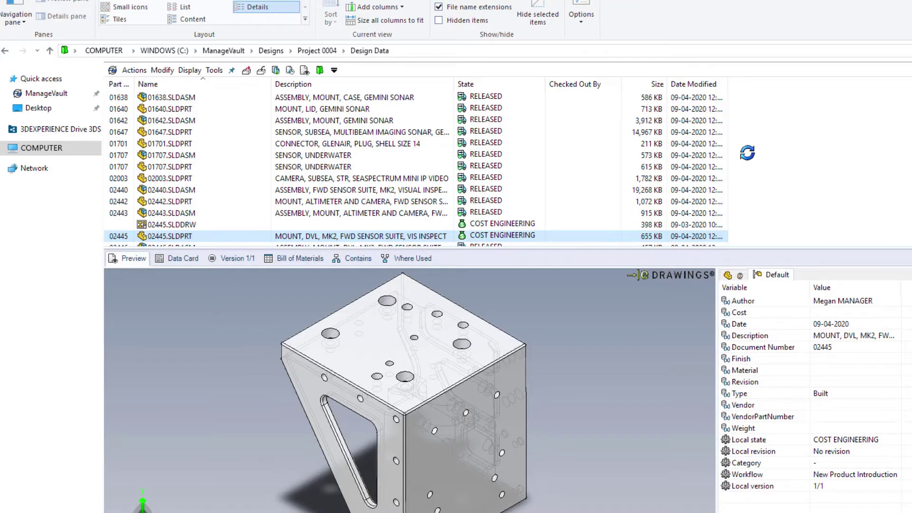
right_click(616, 86)
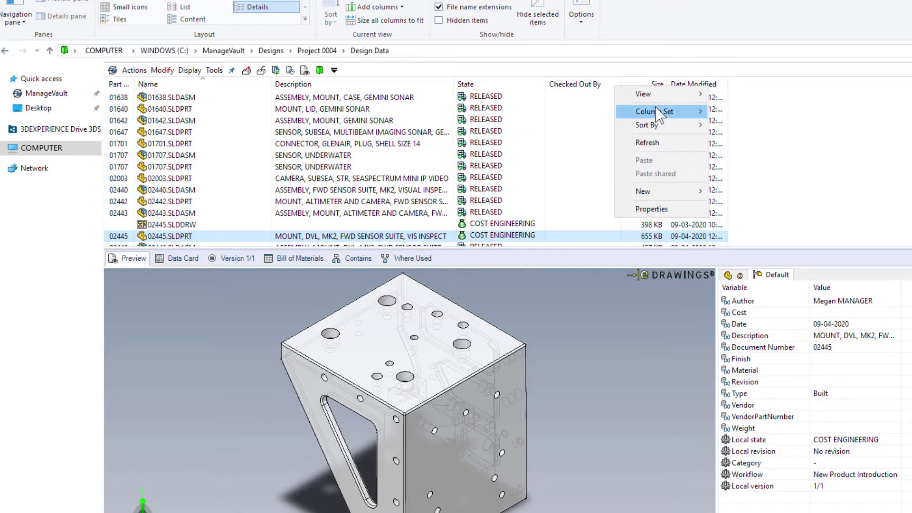
click(823, 125)
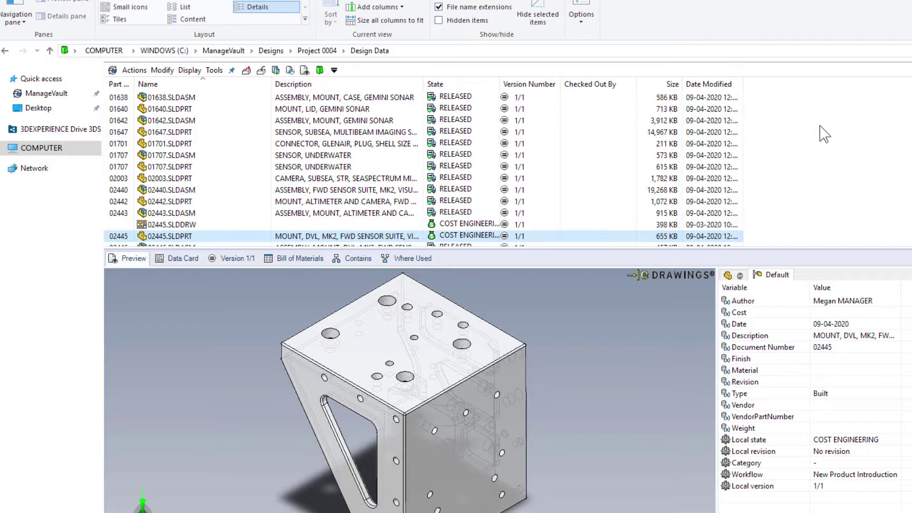
right_click(625, 87)
mouse_move(662, 104)
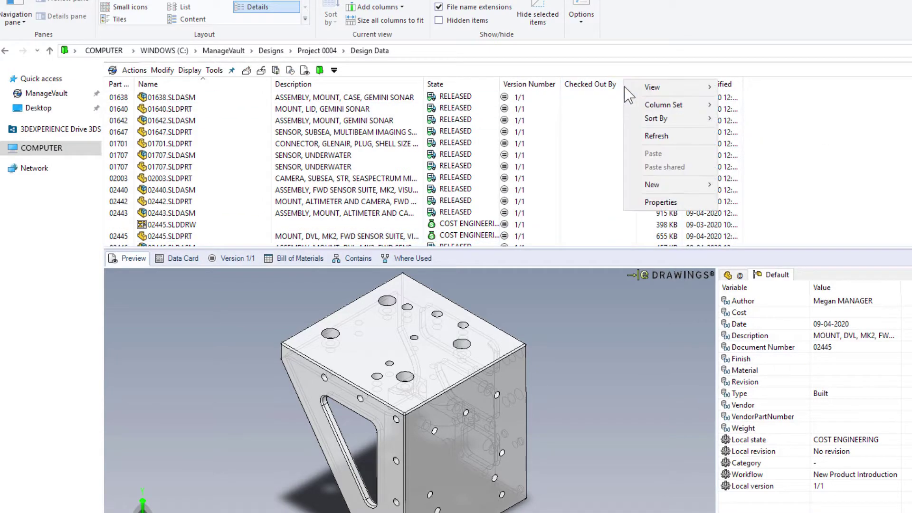
click(770, 131)
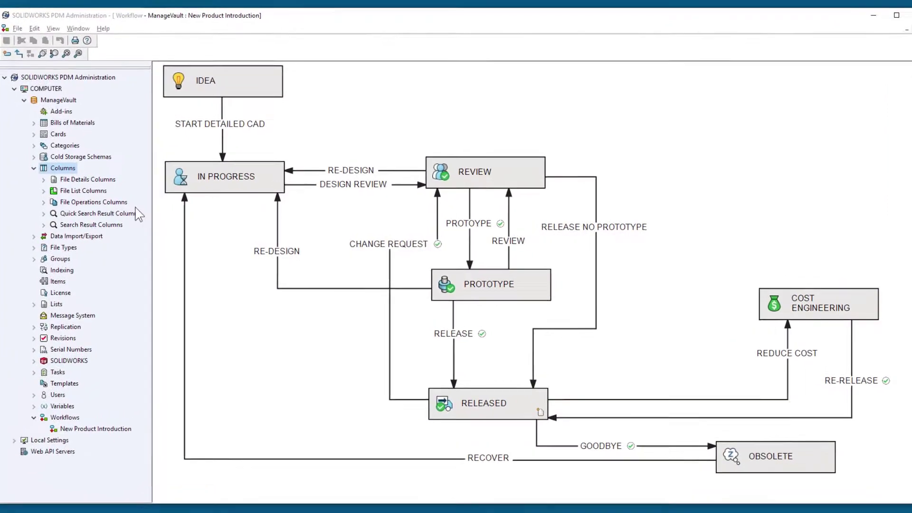
Add a centred Document Number column to QUICK SEARCH COLUMNS and review its permissions.
double_click(92, 224)
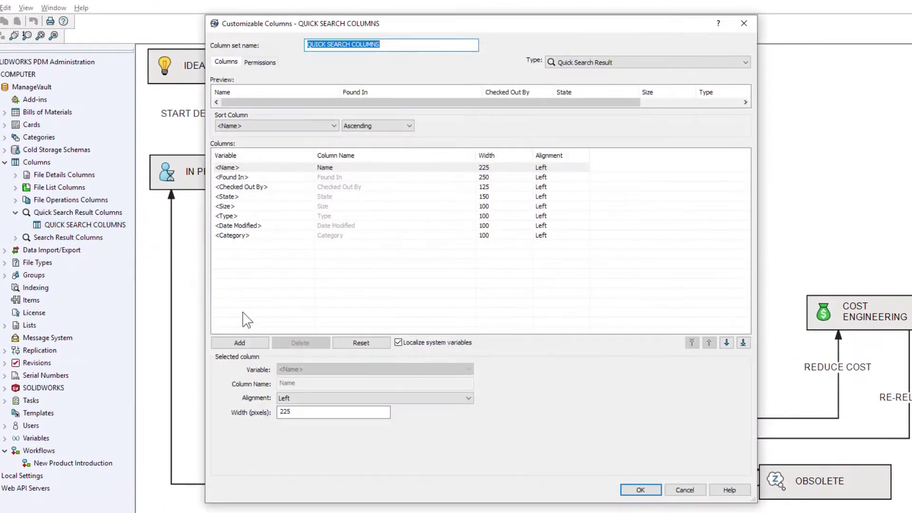
click(240, 343)
click(374, 369)
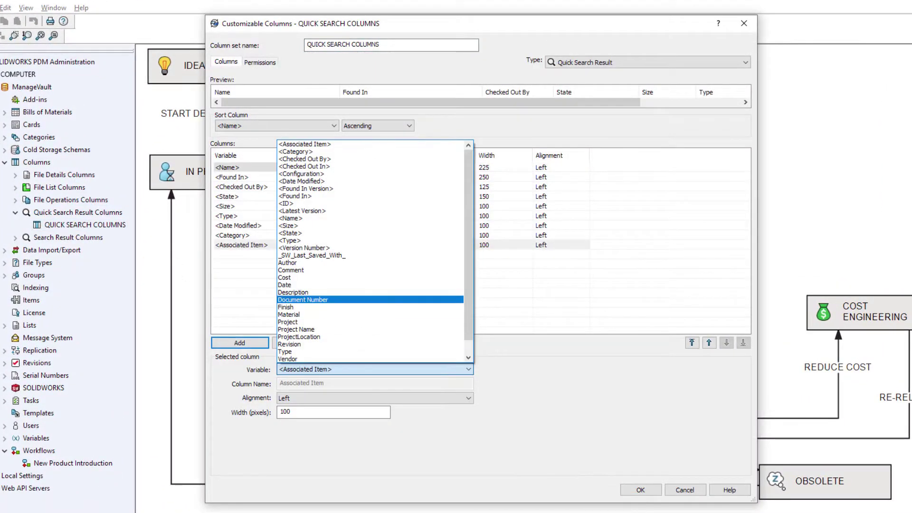
click(302, 300)
text(Part No)
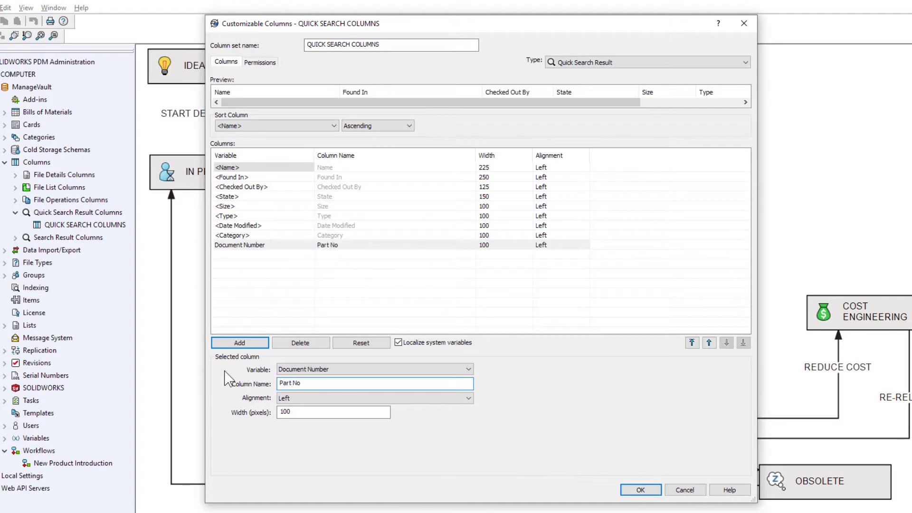
click(374, 397)
click(314, 420)
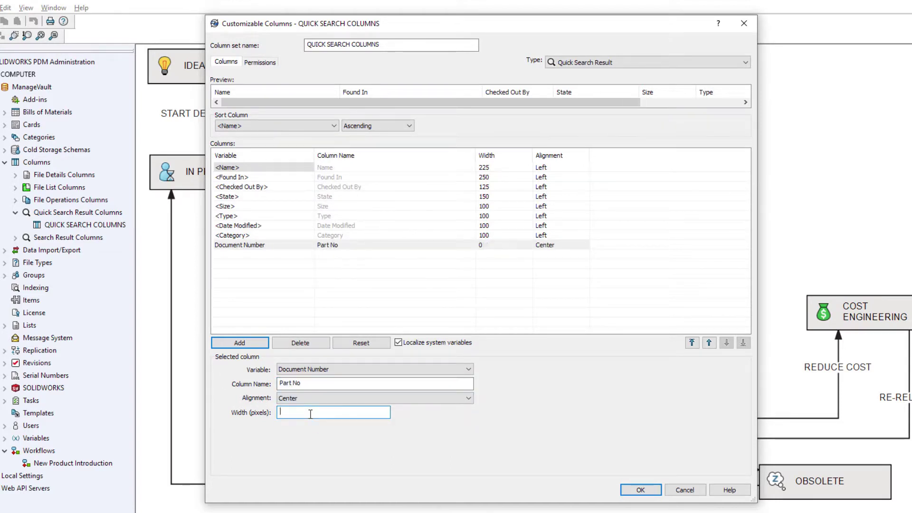
text(50)
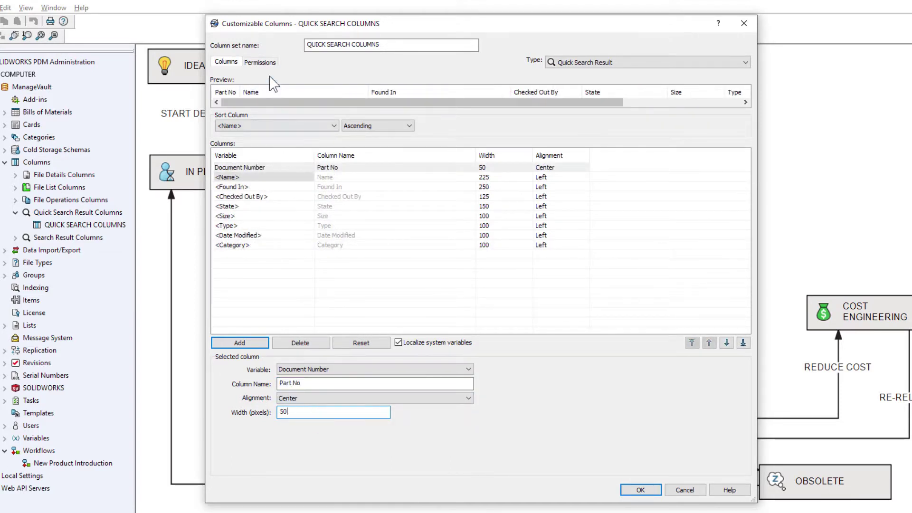
click(260, 62)
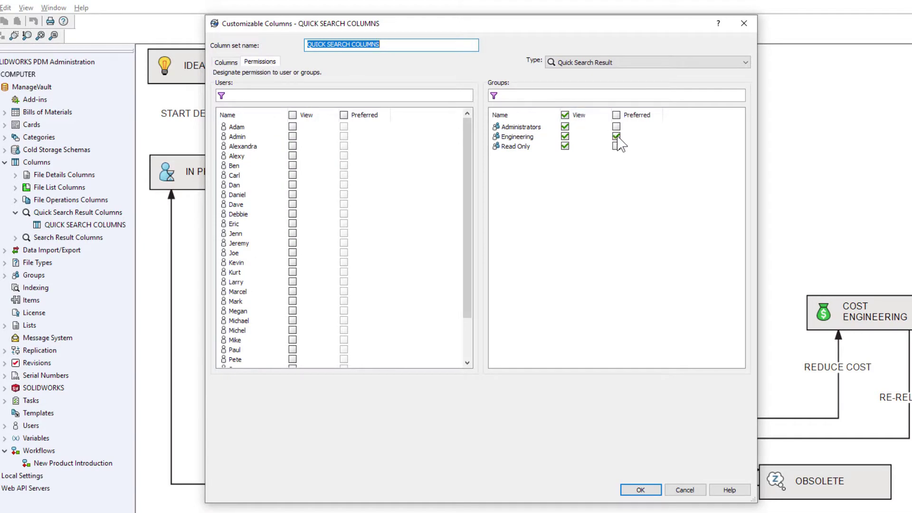
click(639, 489)
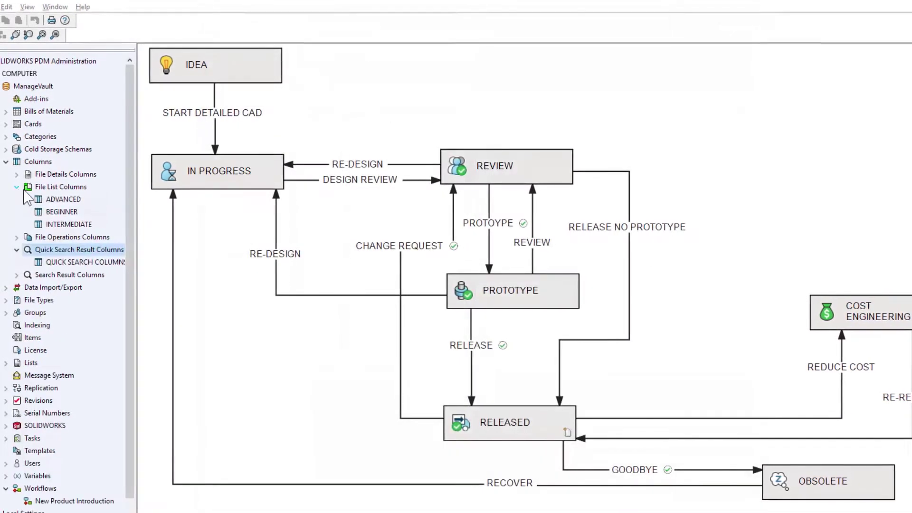
Widen the BEGINNER Description column, then view the Engineering group's administrative permissions.
double_click(64, 212)
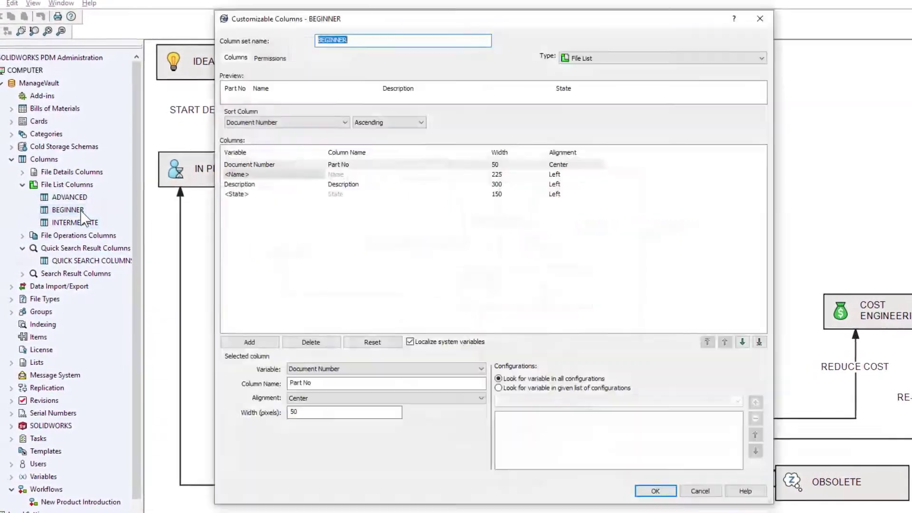
click(535, 183)
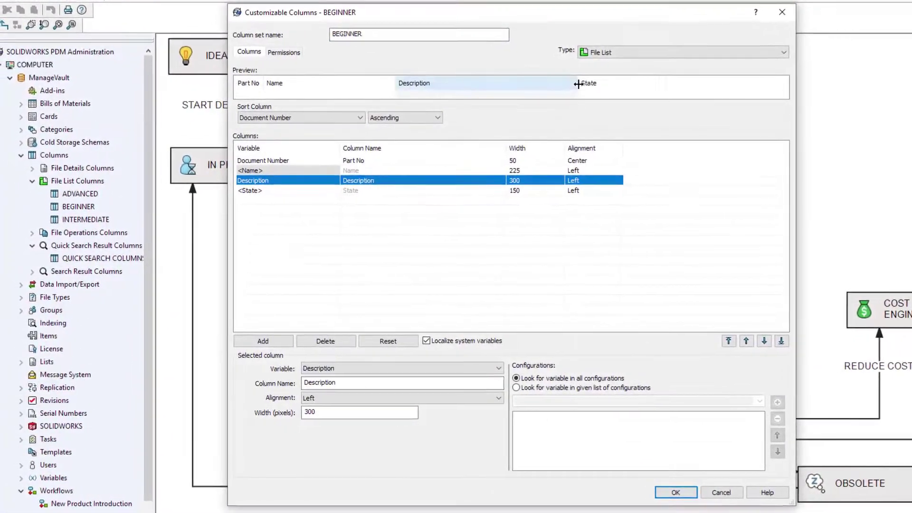
drag(557, 87, 566, 86)
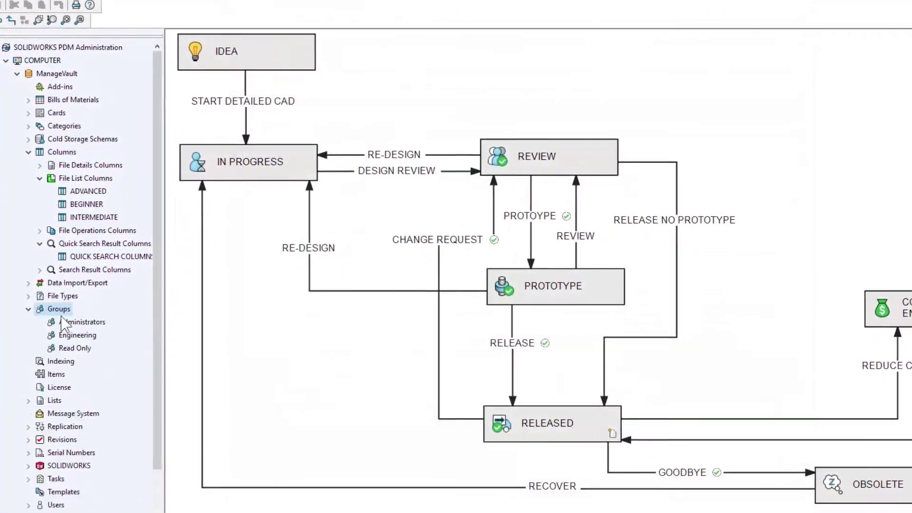
double_click(79, 334)
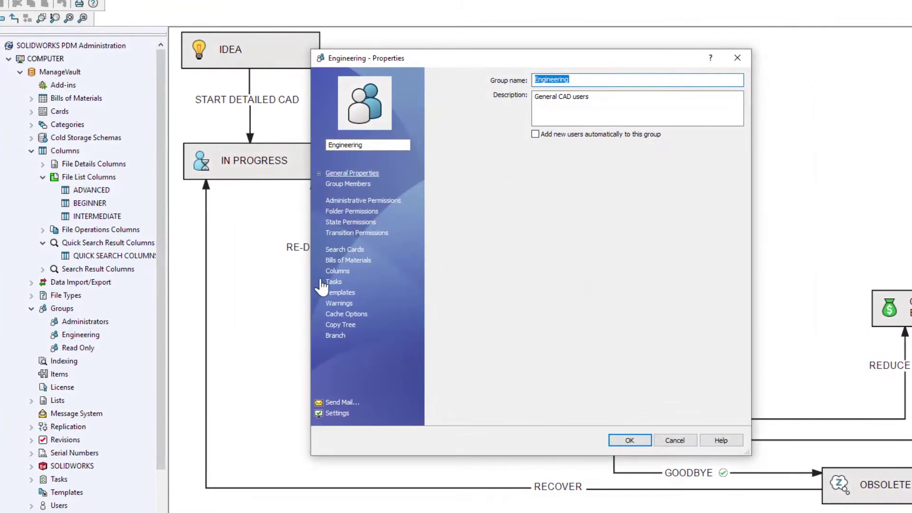
click(363, 200)
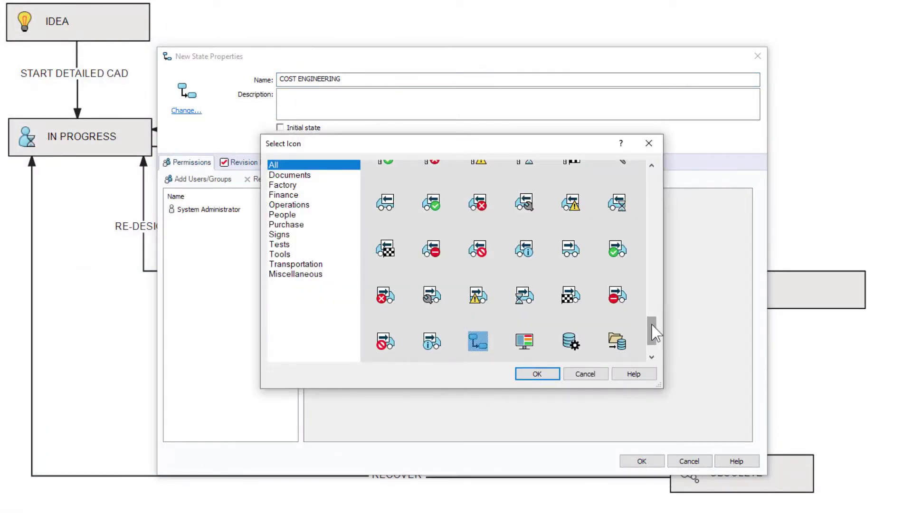
drag(654, 332, 659, 215)
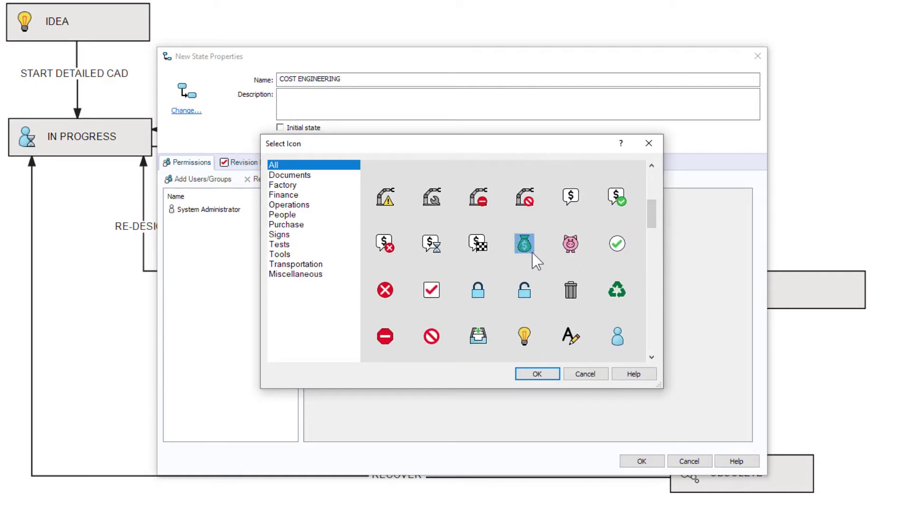
Apply the money-bag icon to COST ENGINEERING and confirm the RE-RELEASE transition.
click(552, 374)
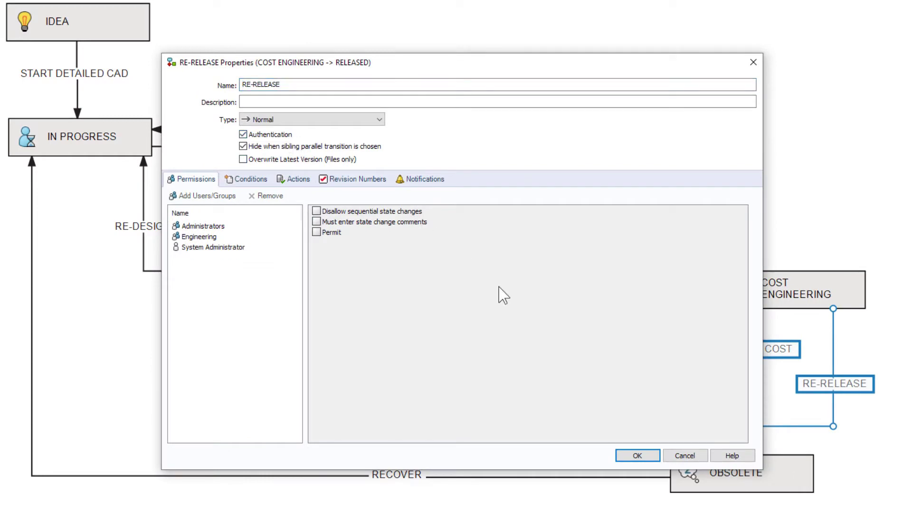
click(637, 456)
click(885, 447)
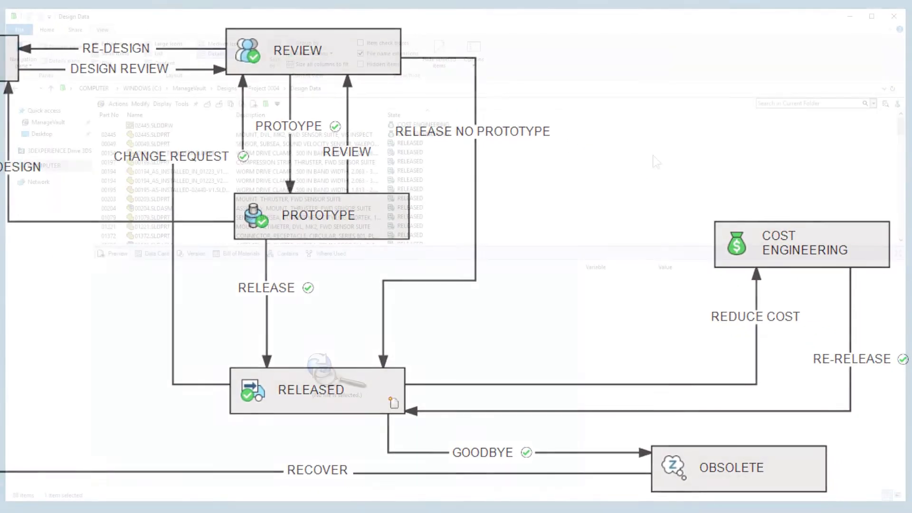
Select 02445.SLDPRT, enlarge the Preview pane, and rotate the part model.
click(355, 135)
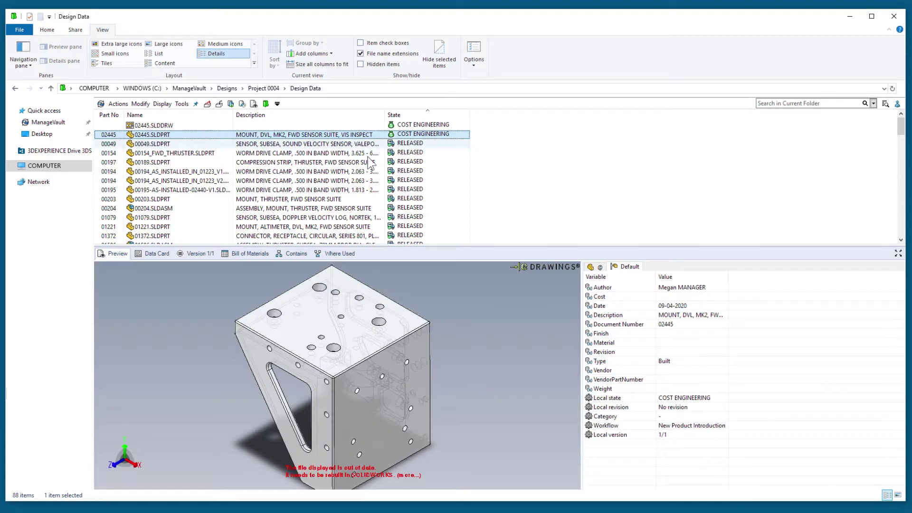
click(492, 246)
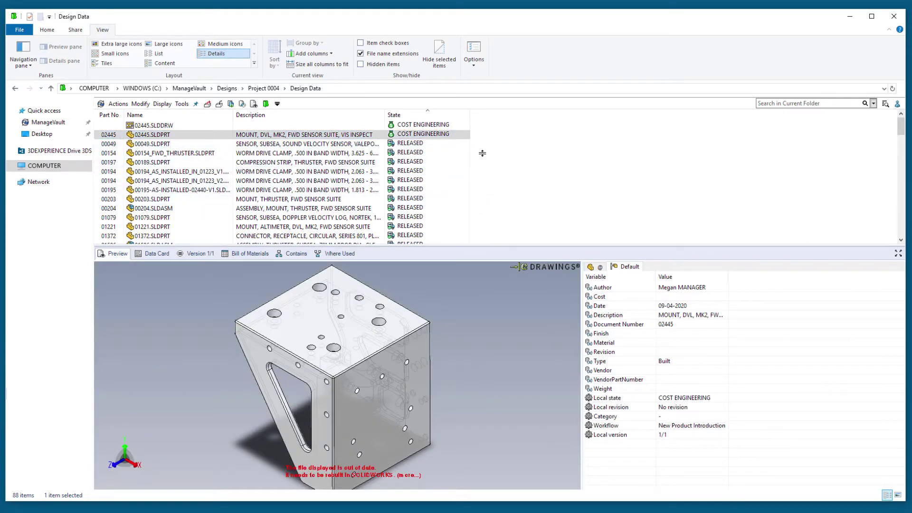
drag(480, 248, 481, 146)
mouse_move(300, 371)
mouse_down()
mouse_move(405, 357)
mouse_move(270, 398)
mouse_up()
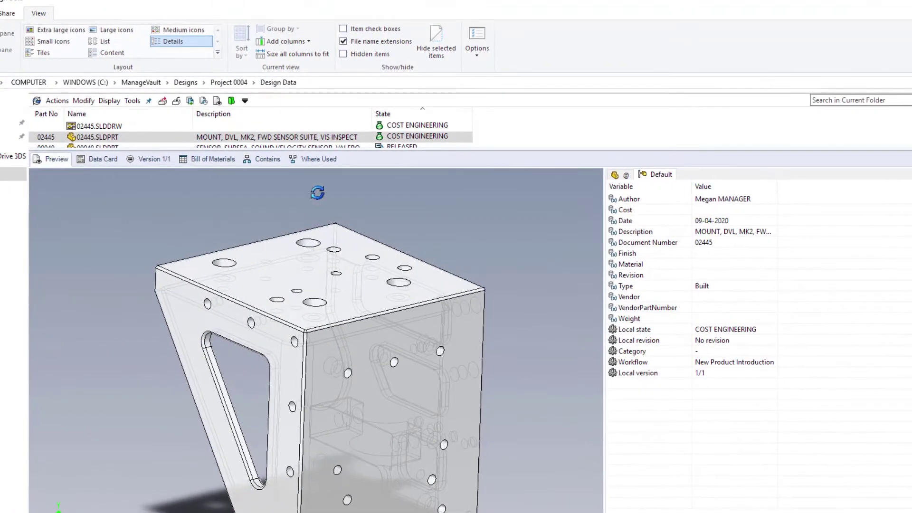
Show 02445's Where Used results in Treehouse view, zoomed to fit.
click(319, 159)
click(891, 163)
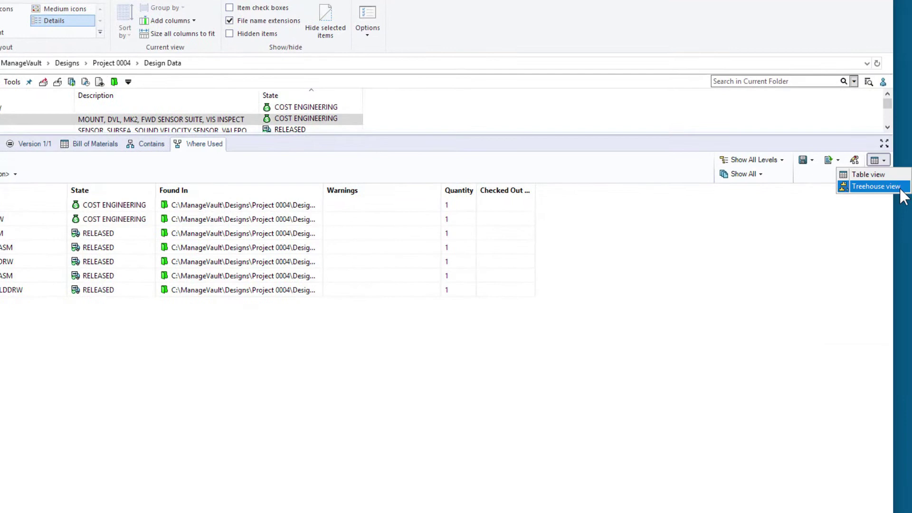
click(876, 186)
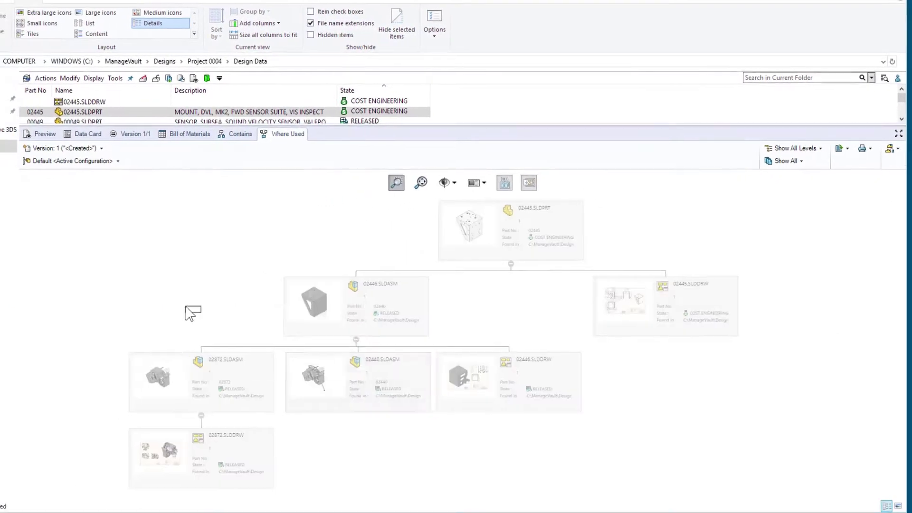
scroll(185, 306, up, 3)
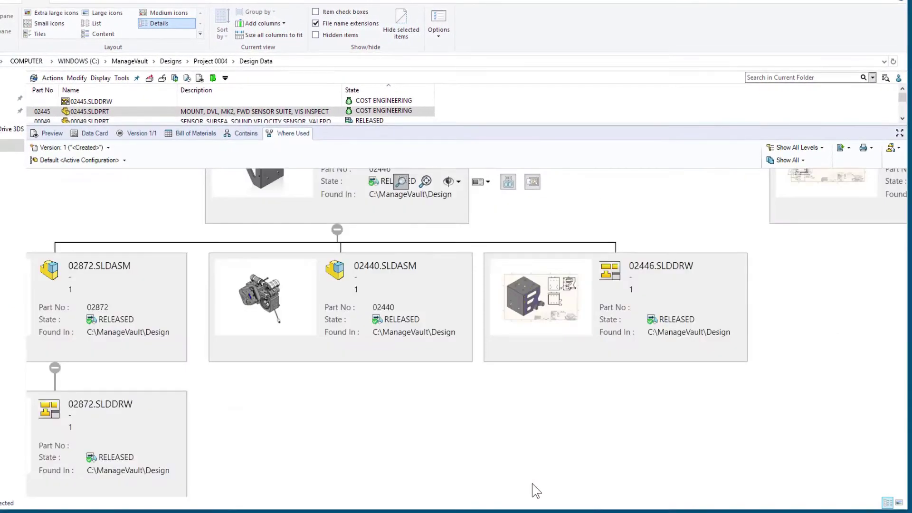
scroll(487, 418, down, 3)
click(426, 181)
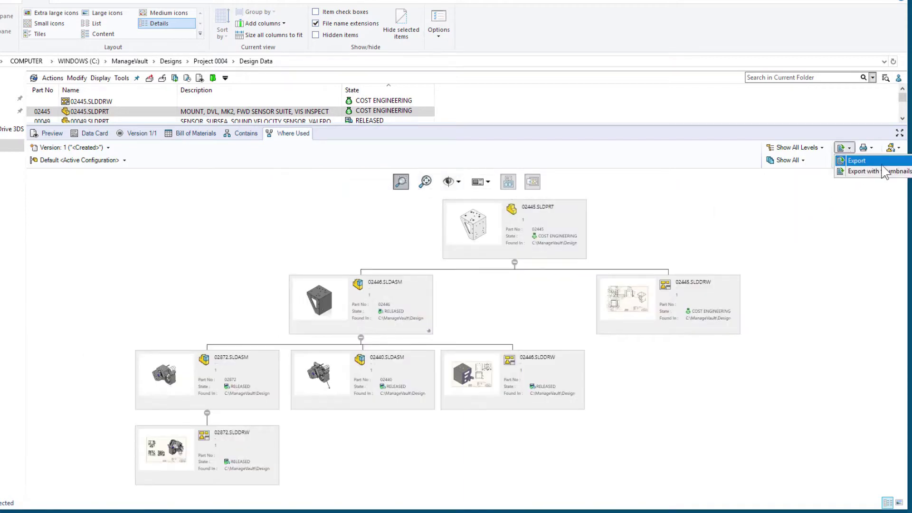
Export the tree with thumbnails to Excel, then check out the selected parent files.
click(876, 172)
click(569, 95)
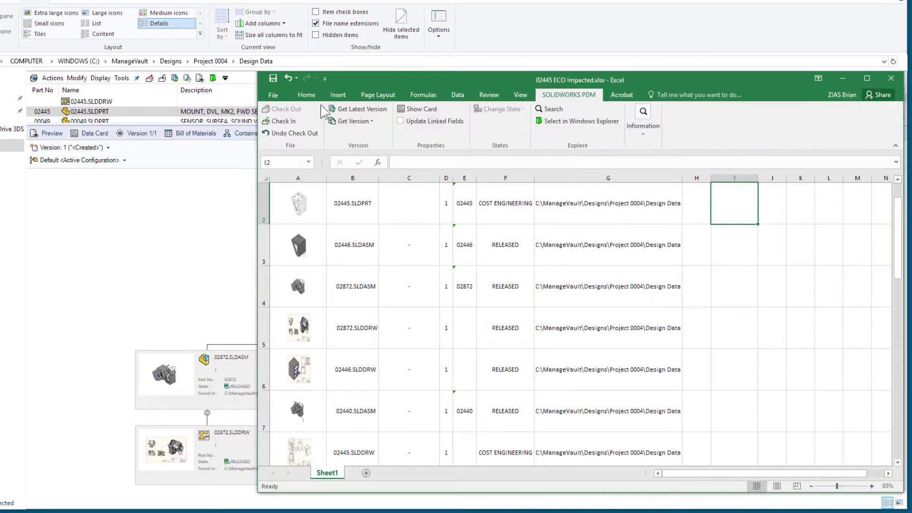
key(alt+Tab)
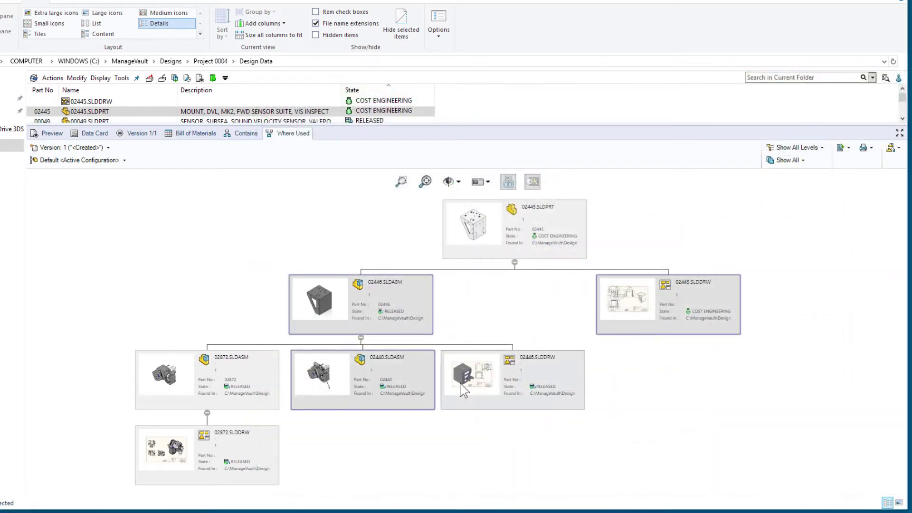
right_click(260, 443)
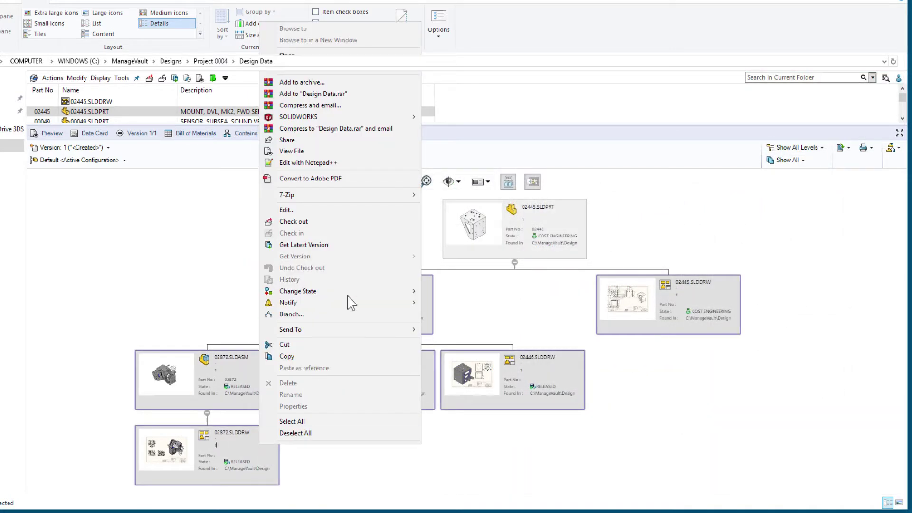
click(293, 222)
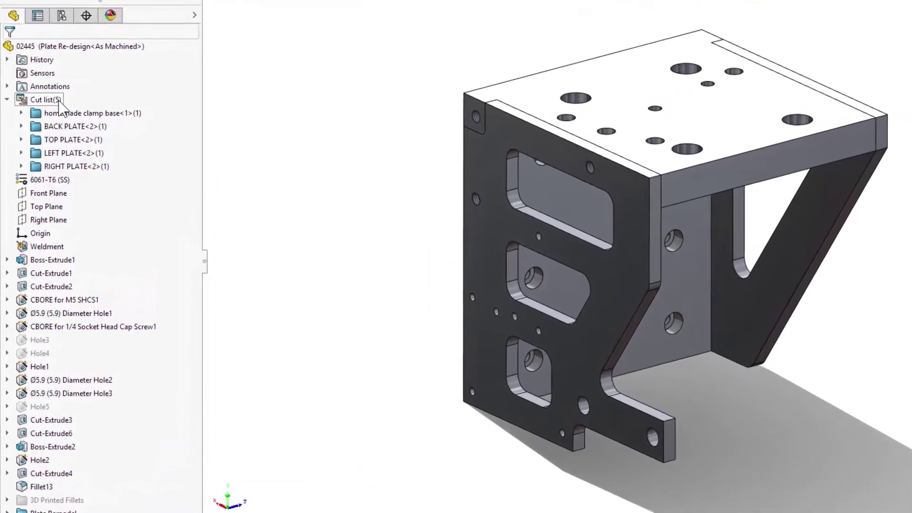
Exclude the homemade clamp base body from the 02445 cut list.
click(46, 100)
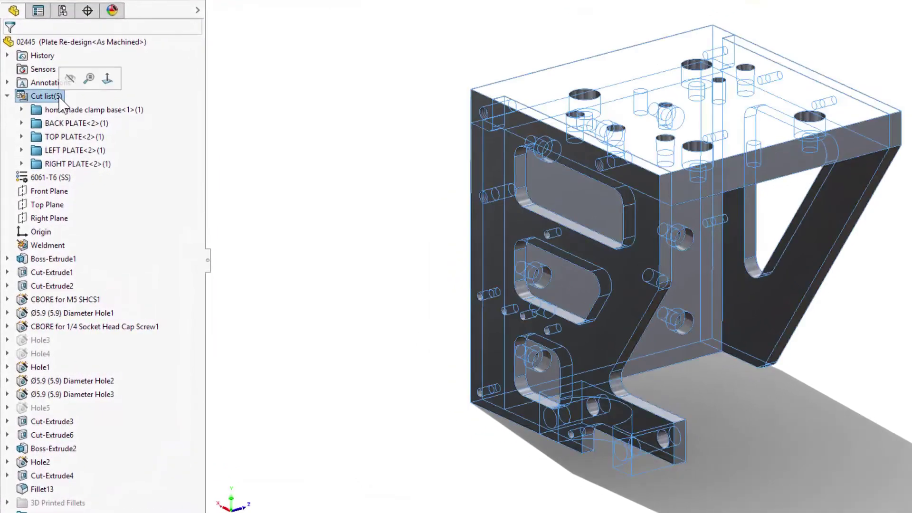
click(93, 110)
right_click(129, 114)
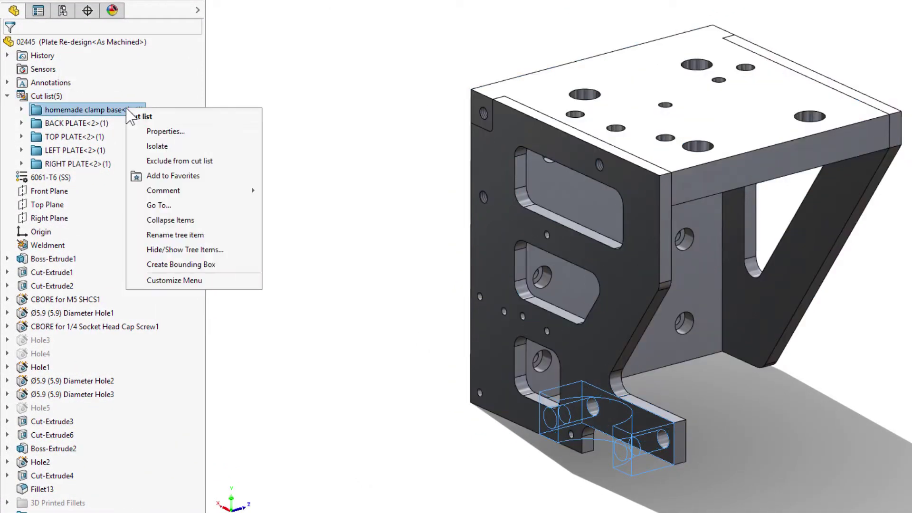
click(206, 161)
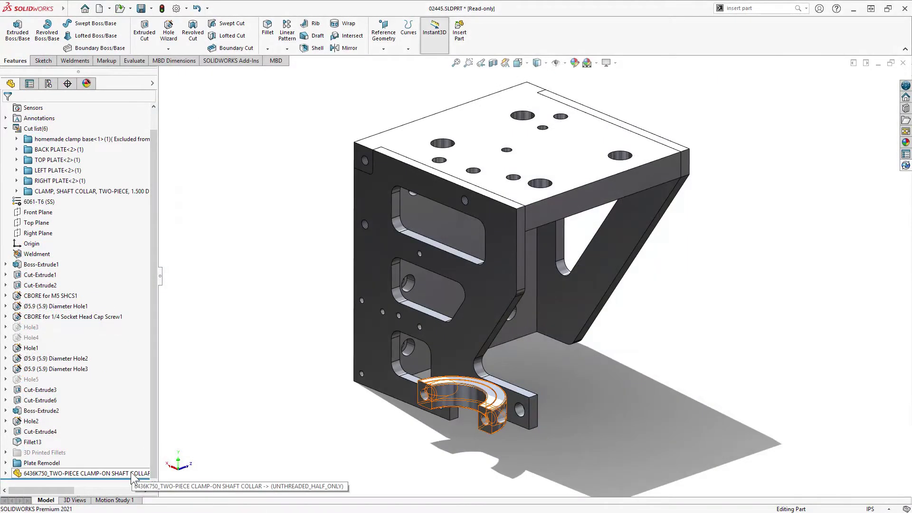
Open External References for the two-piece shaft collar feature and select its entry.
click(86, 473)
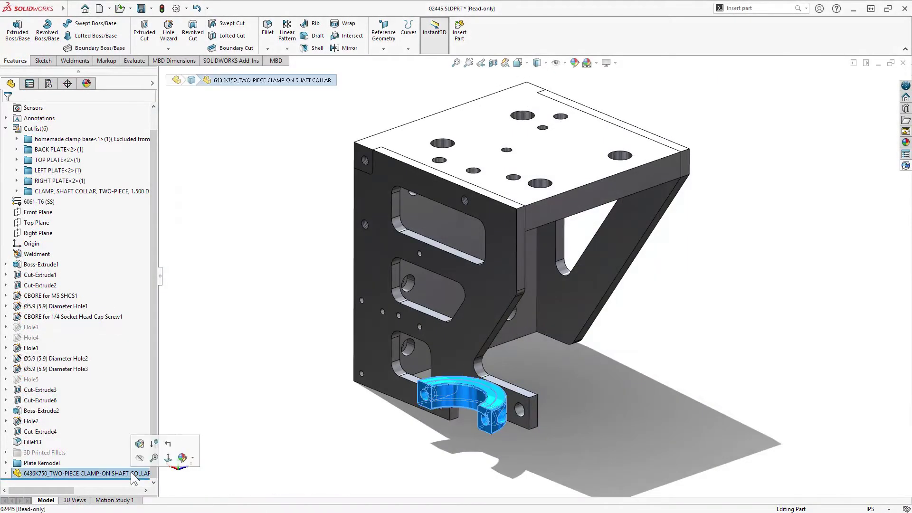
right_click(133, 476)
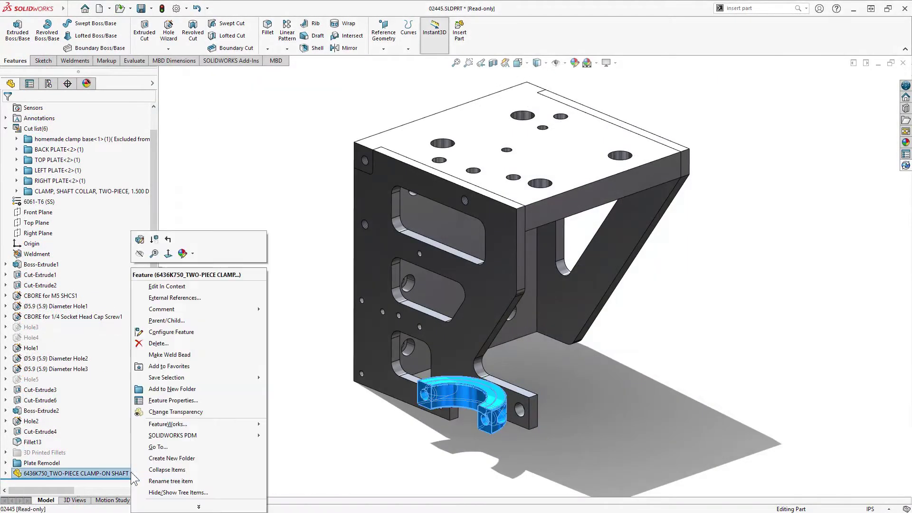
click(210, 299)
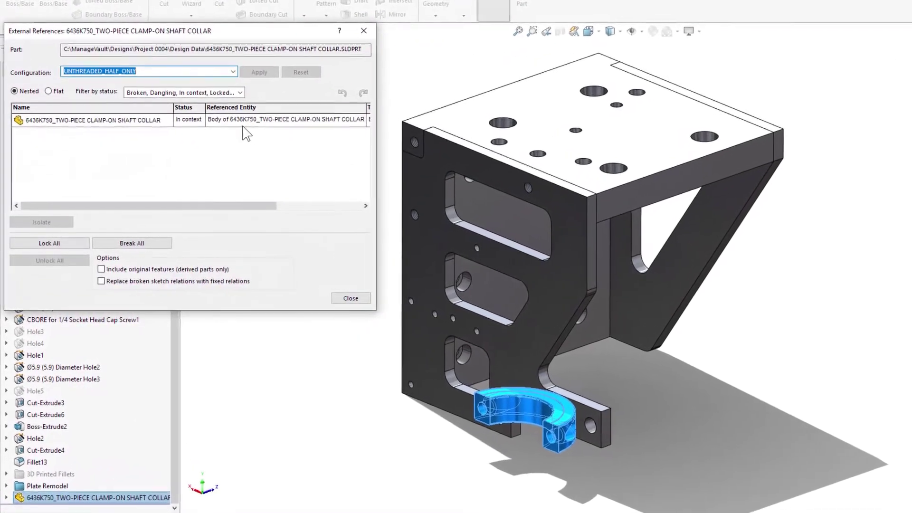
click(245, 119)
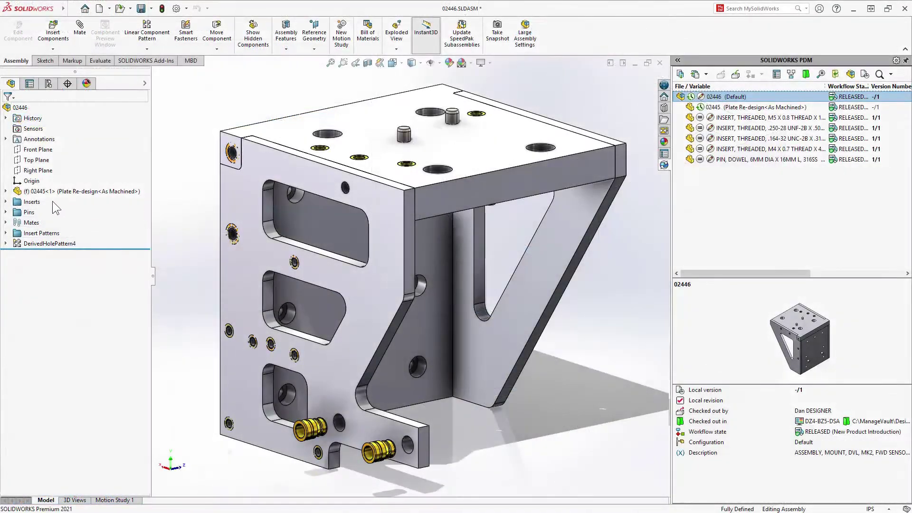
Suppress the Inserts and Insert Patterns folders, then edit the Default configuration's properties.
right_click(52, 236)
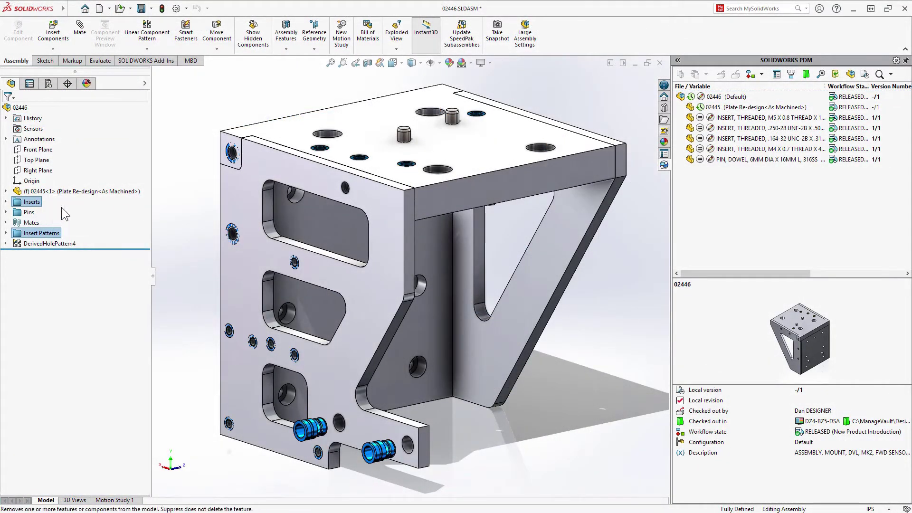
click(61, 208)
click(49, 84)
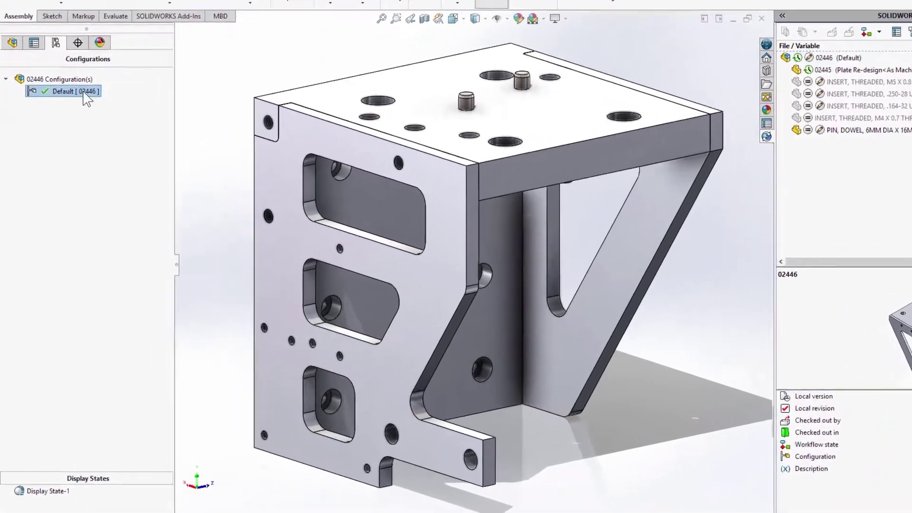
right_click(51, 122)
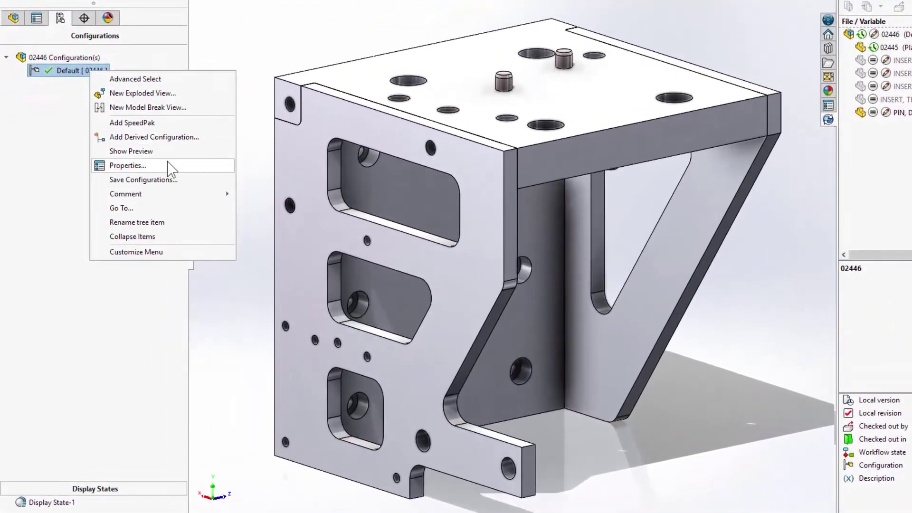
click(171, 167)
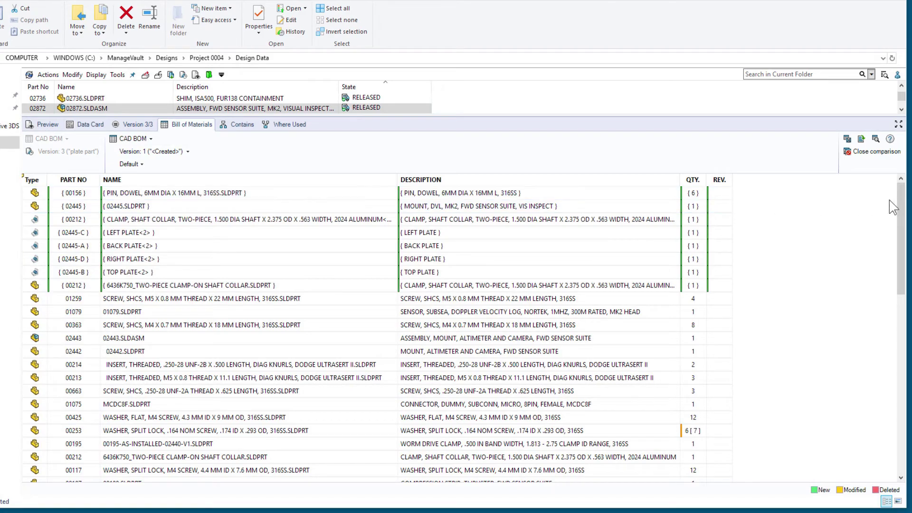
drag(906, 203, 901, 223)
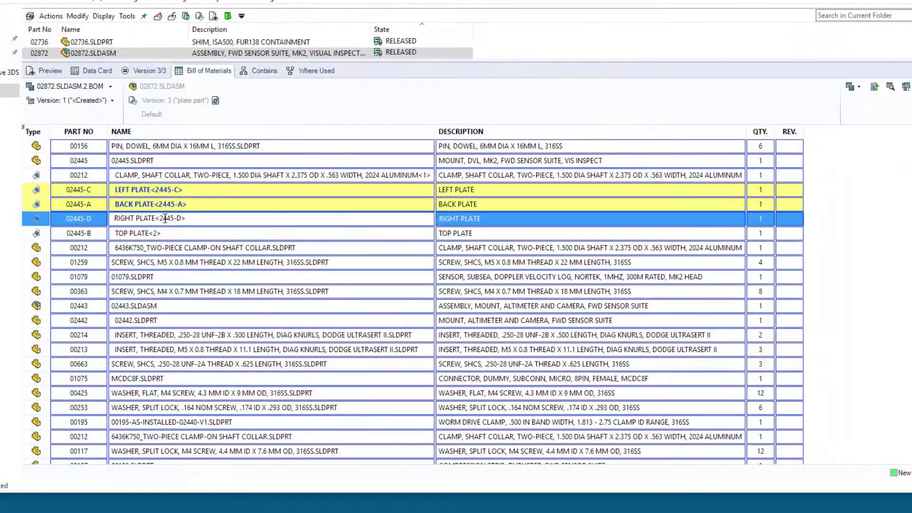
Edit the TOP PLATE row's Name cell to append its 2445-B part number.
click(158, 233)
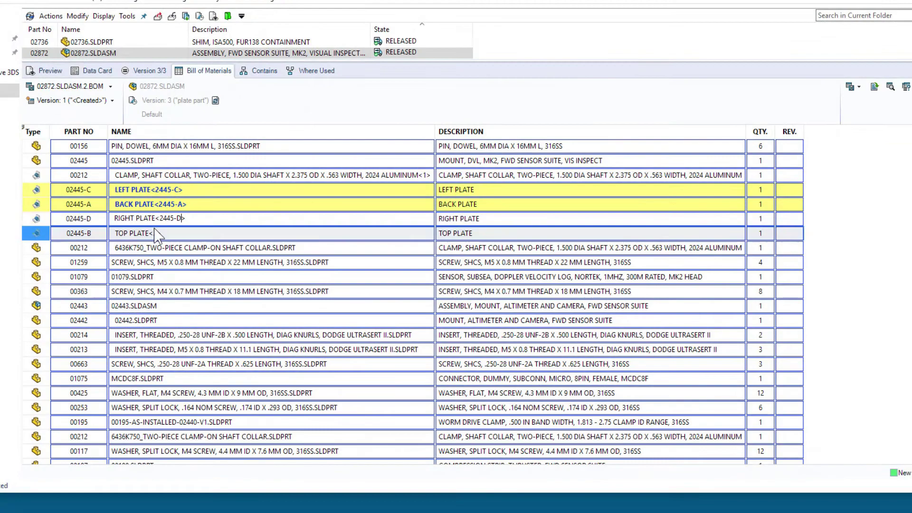